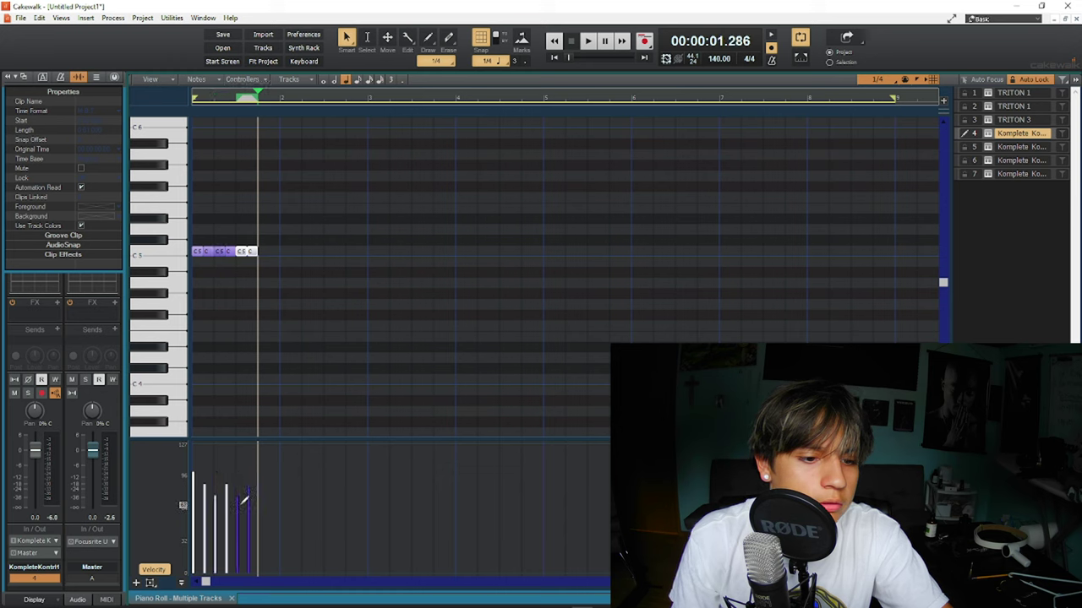
# Complete bar 1 of track 4 with two eighth-note C5 hits on beat 4, varying the velocities of the last four hits
pyautogui.press('space')
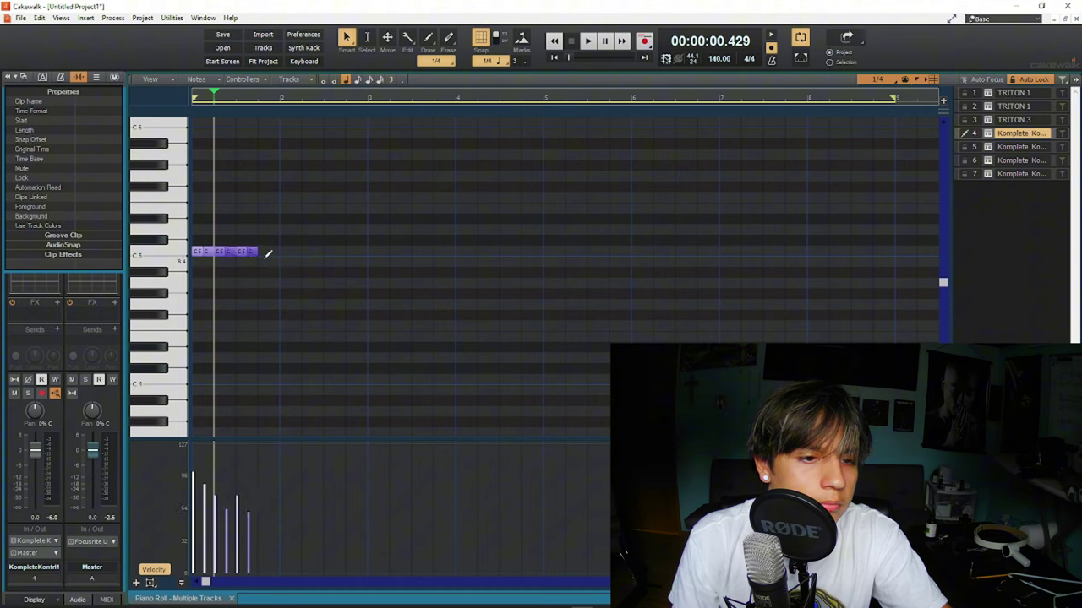
pyautogui.rightClick(250, 229)
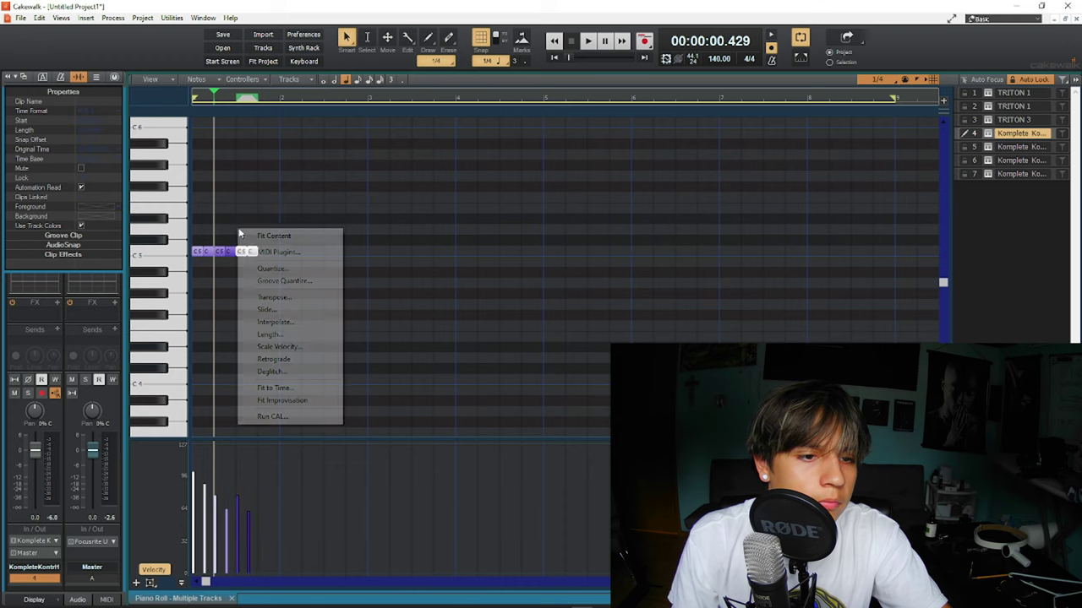
pyautogui.click(240, 207)
pyautogui.click(271, 244)
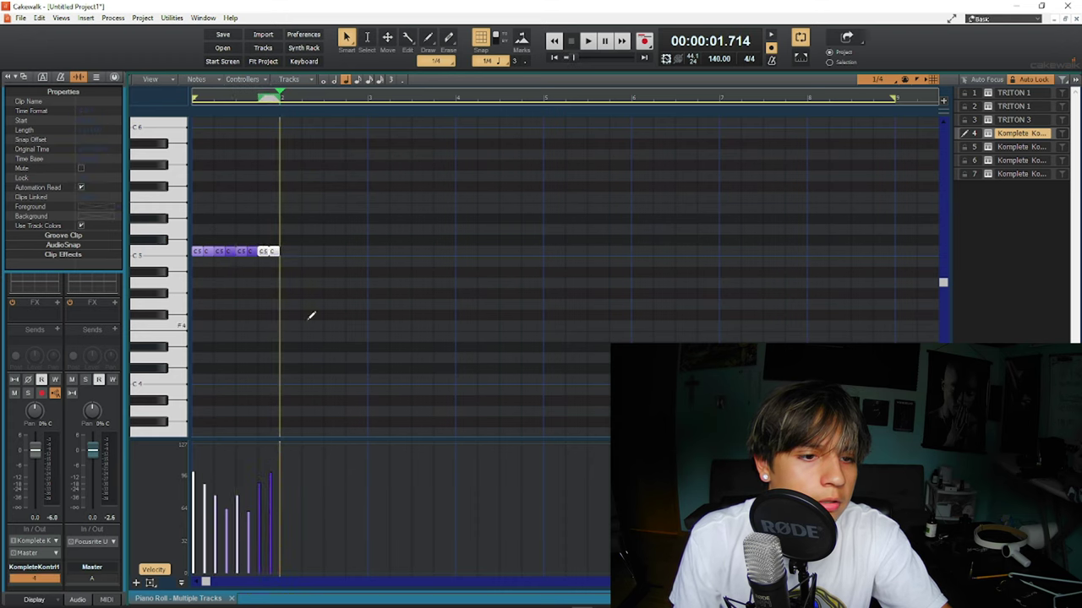
# Copy the whole first bar of C5 notes into bar 2 and play the pattern from the start
pyautogui.hotkey('ctrl', 'a')
pyautogui.hotkey('ctrl', 'c')
pyautogui.hotkey('ctrl', 'v')
pyautogui.press('w')
pyautogui.press('space')
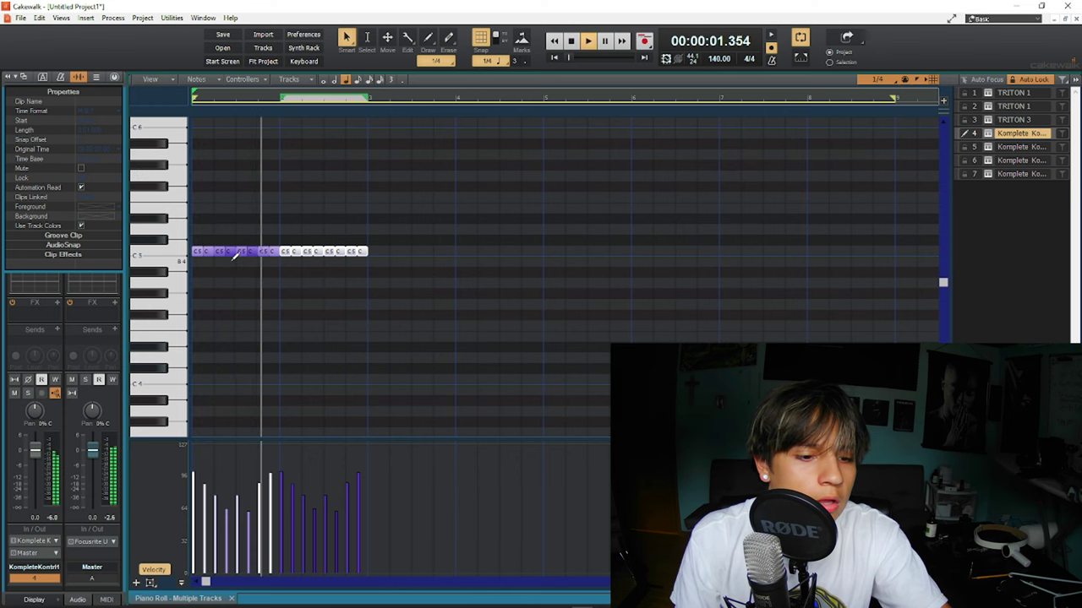
# Copy the two-bar C5 pattern and paste it three times to fill bars 3 to 8
pyautogui.hotkey('ctrl', 'a')
pyautogui.hotkey('ctrl', 'c')
pyautogui.hotkey('ctrl', 'v')
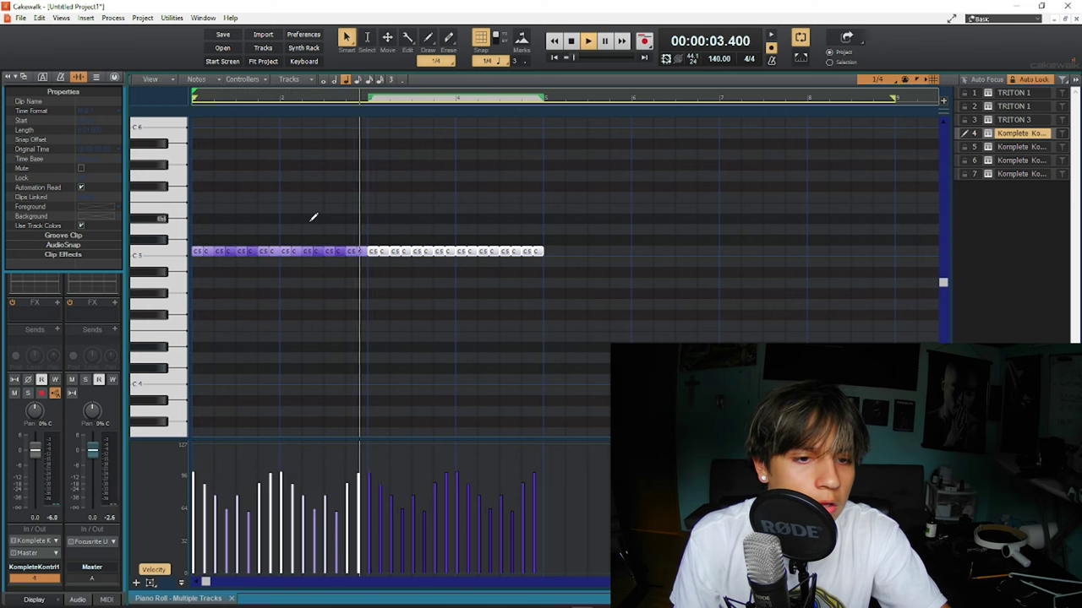
pyautogui.hotkey('ctrl', 'v')
pyautogui.hotkey('ctrl', 'v')
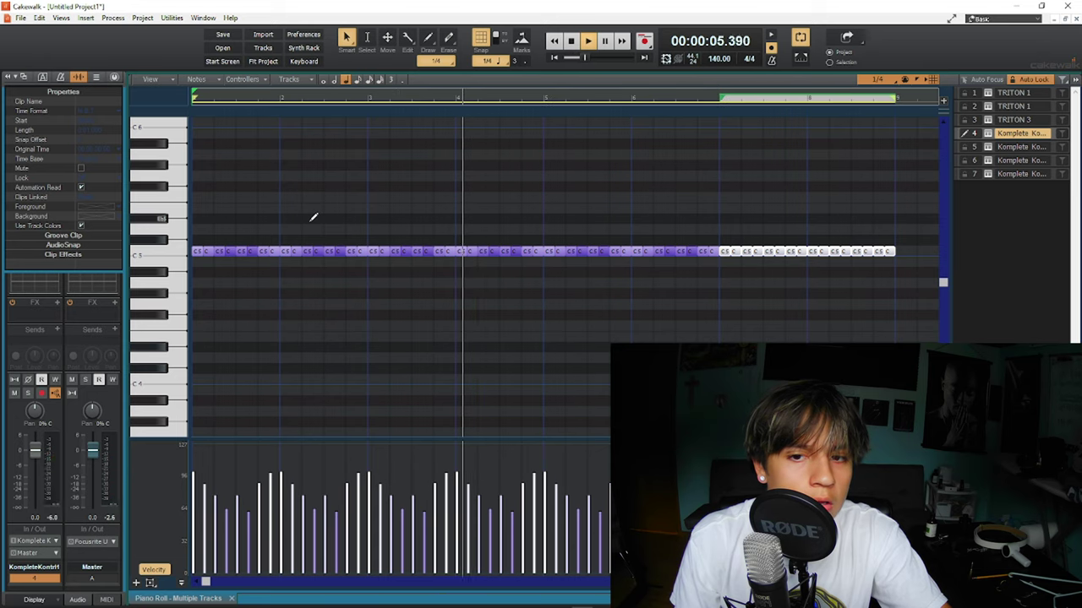
# In track 5, place a C5 quarter note on beat 3 of bar 1 and repeat it on beat 3 of the following bars
pyautogui.press('d')
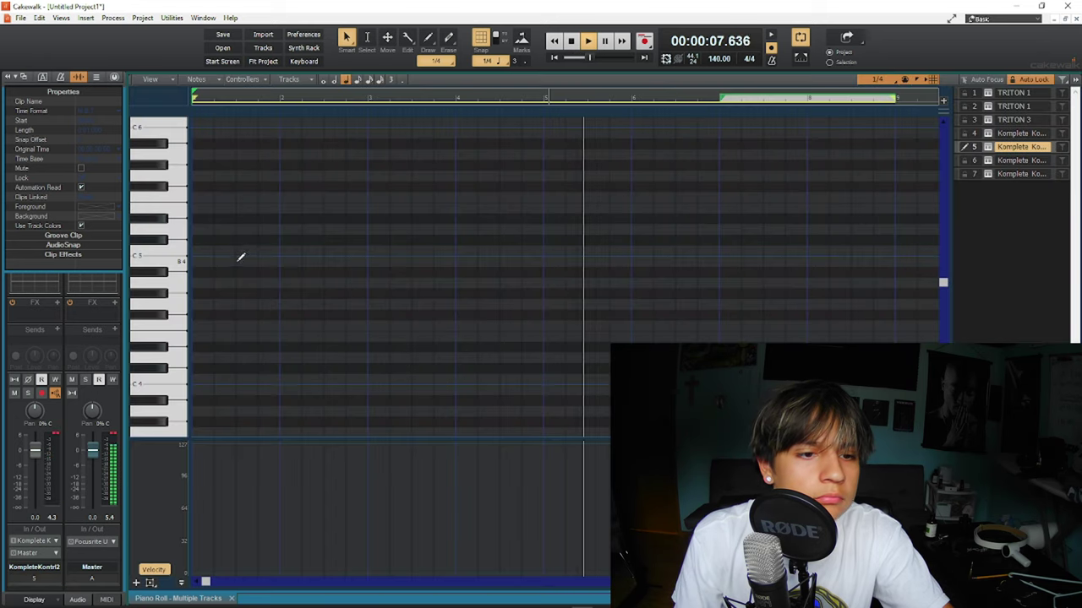
pyautogui.click(239, 251)
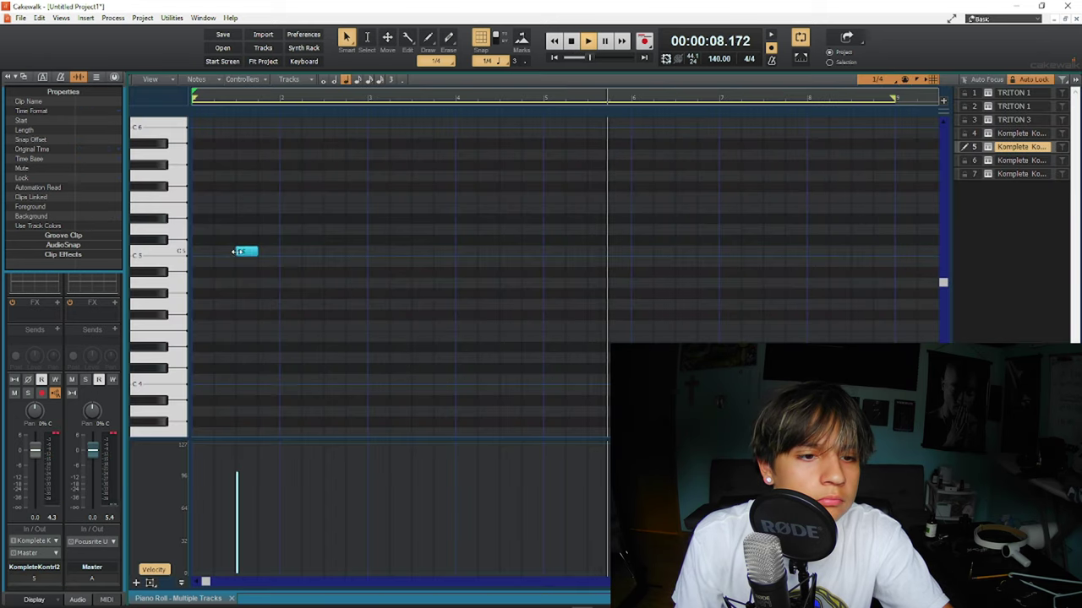
pyautogui.click(267, 251)
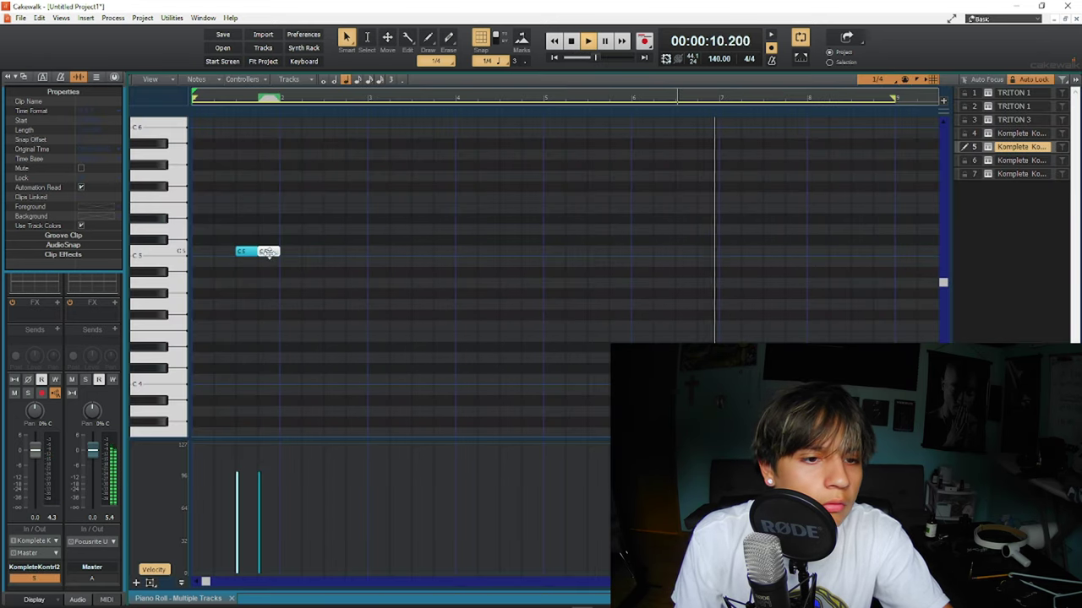
pyautogui.moveTo(267, 252); pyautogui.dragTo(332, 251)
pyautogui.hotkey('ctrl', 'd')
pyautogui.hotkey('ctrl', 'd')
pyautogui.hotkey('ctrl', 'd')
pyautogui.hotkey('ctrl', 'd')
pyautogui.hotkey('ctrl', 'd')
pyautogui.hotkey('ctrl', 'd')
# In track 6, enter a rhythm of Db6 notes in bar 1, following the root of the ghosted chord
pyautogui.press('d')
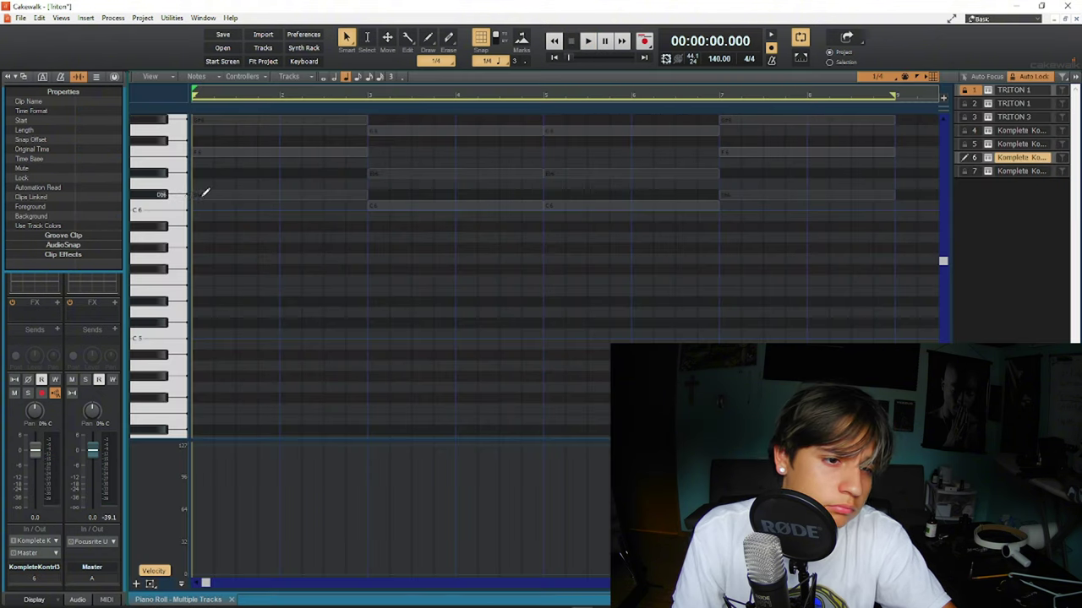
pyautogui.click(203, 195)
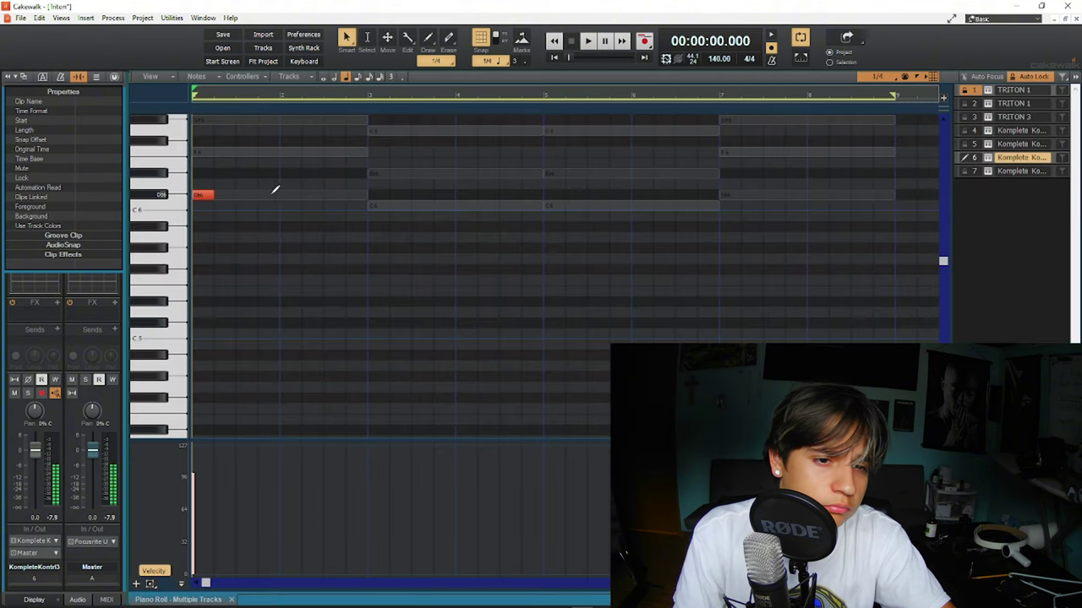
pyautogui.press('space')
pyautogui.click(224, 195)
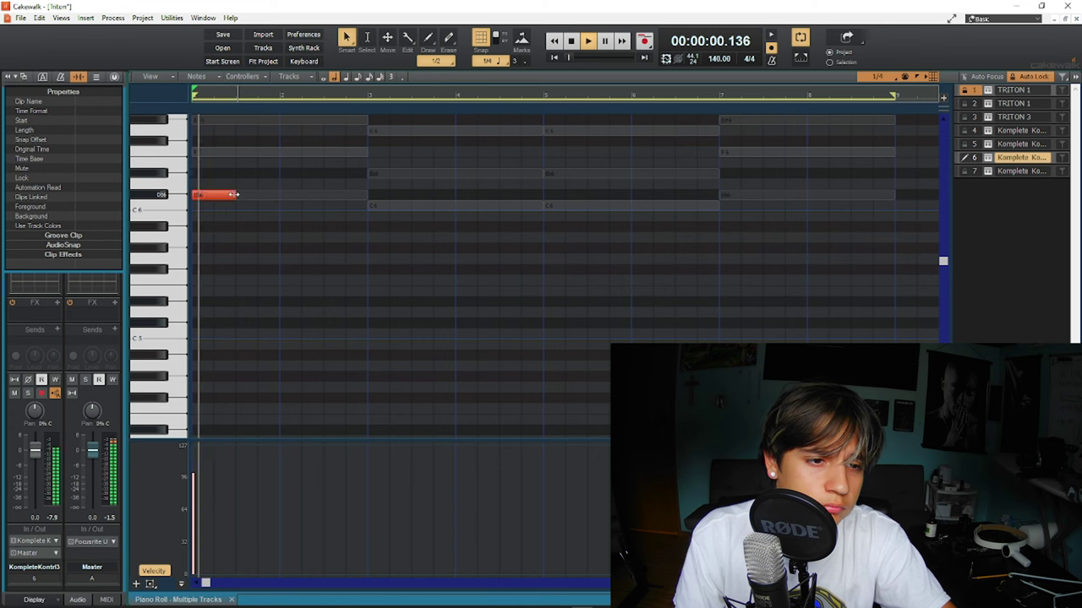
pyautogui.click(240, 195)
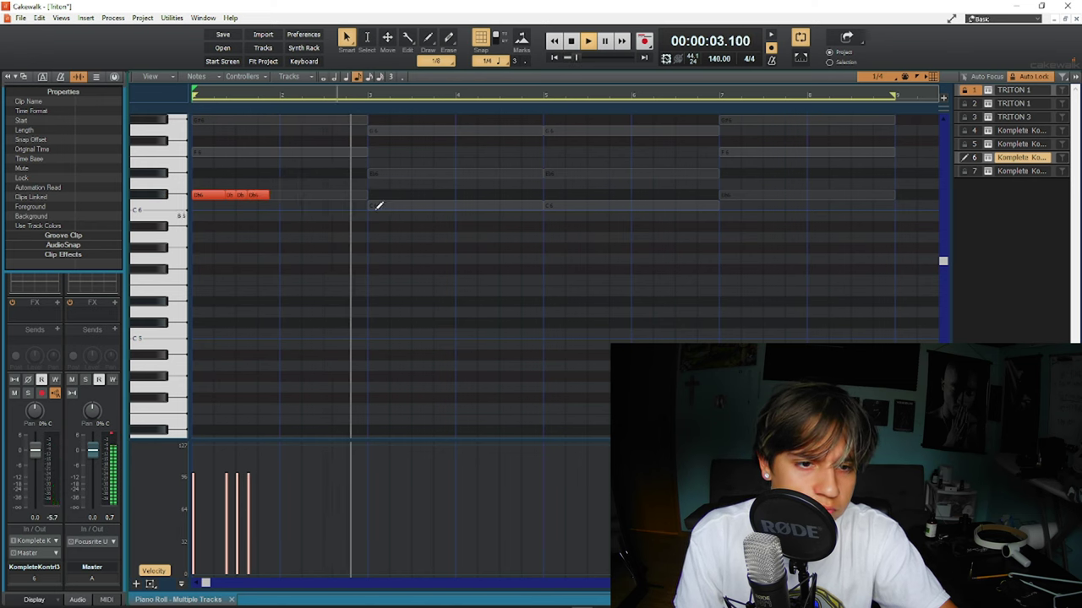
# Add C6 notes at the start of bars 3 and 5 and Db6 at bar 7, each five beats long
pyautogui.click(372, 205)
pyautogui.click(550, 205)
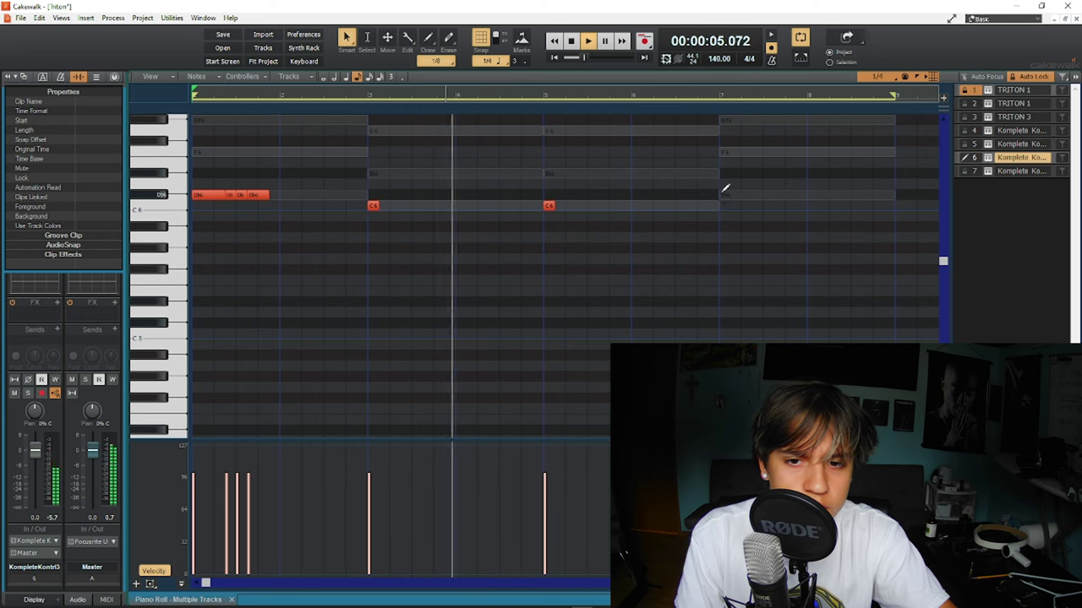
pyautogui.click(723, 194)
pyautogui.hscroll(2, 548, 257)
pyautogui.hotkey('ctrl', 'a')
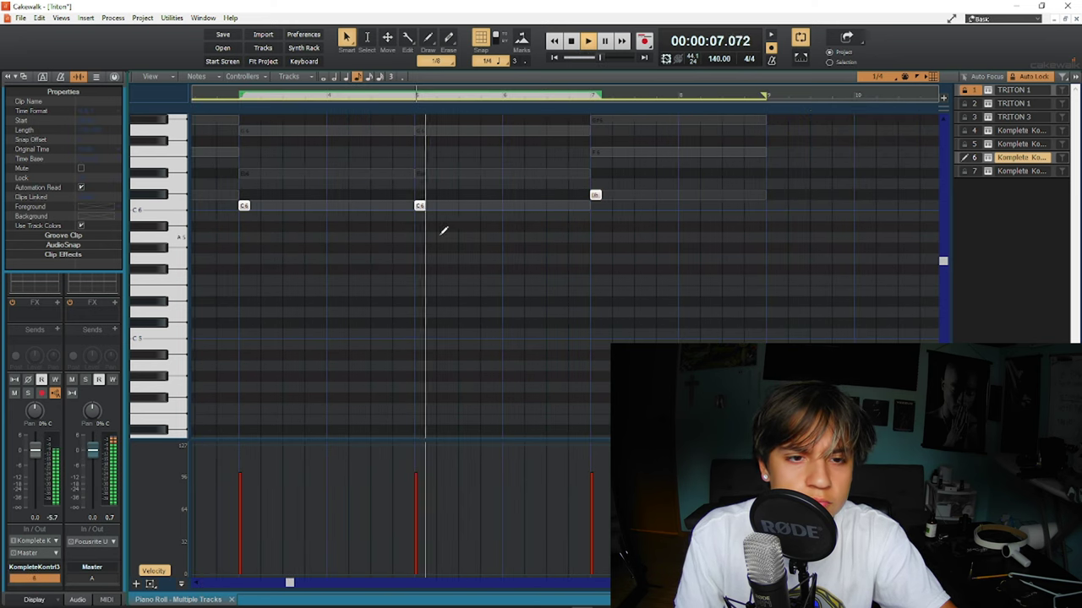
pyautogui.moveTo(250, 205)
pyautogui.mouseDown()
pyautogui.moveTo(385, 216)
pyautogui.moveTo(350, 210)
pyautogui.mouseUp()
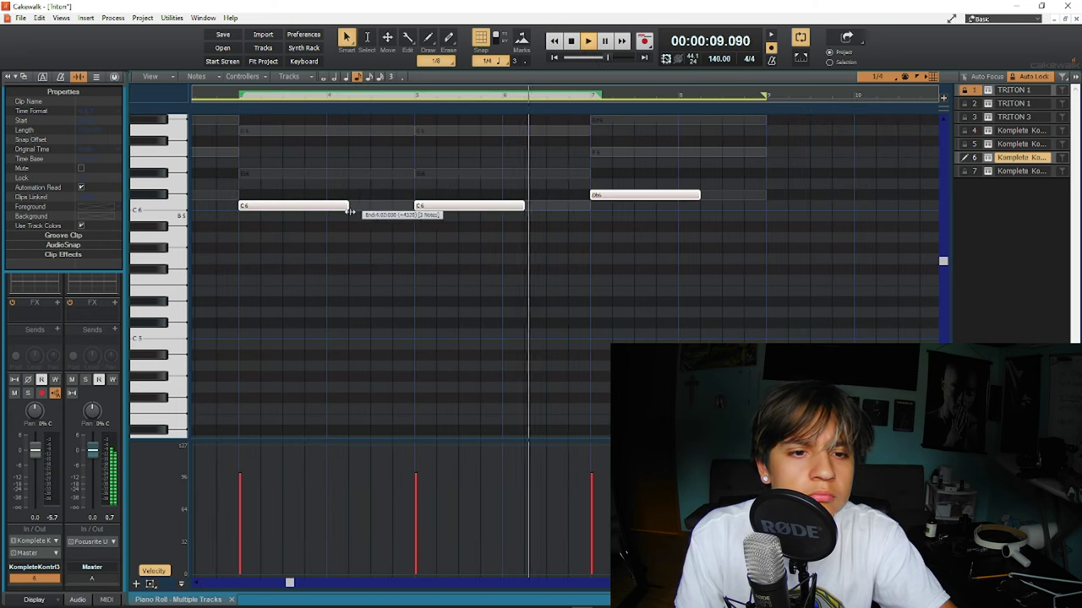
# Rework the Db6 notes in bar 1 into three quarter notes, on beat 1, halfway through beat 2, and on beat 4
pyautogui.click(197, 195)
pyautogui.click(230, 195)
pyautogui.click(252, 196)
pyautogui.moveTo(252, 196); pyautogui.dragTo(265, 195)
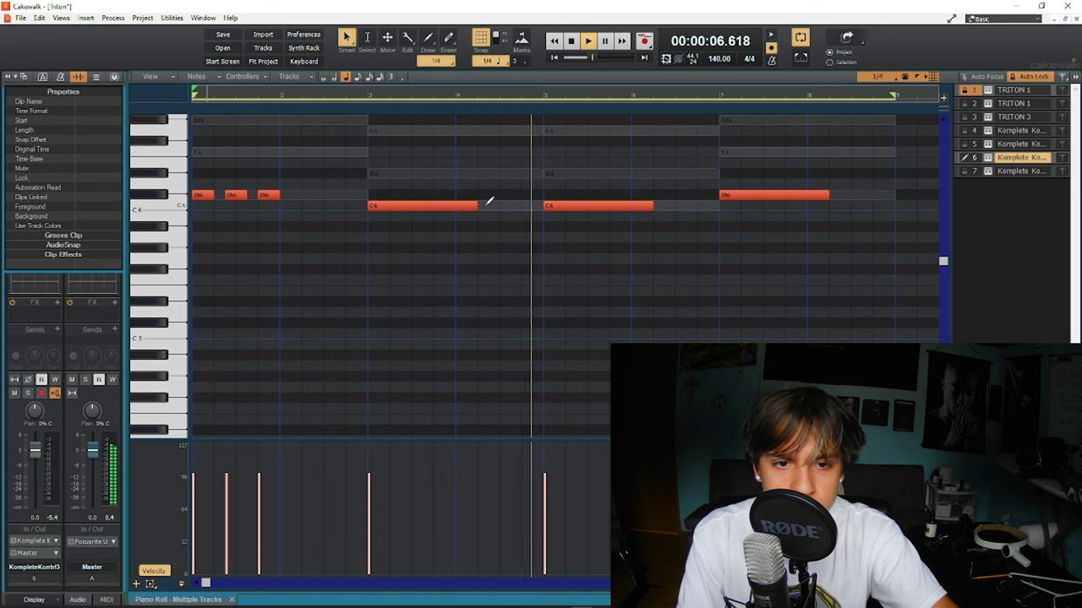
# Add a half-note C6 and a quarter-note Eb6 to end bar 4, plus a half-note Bb6 on beat 3 of bar 8
pyautogui.moveTo(488, 205); pyautogui.dragTo(521, 205)
pyautogui.click(539, 173)
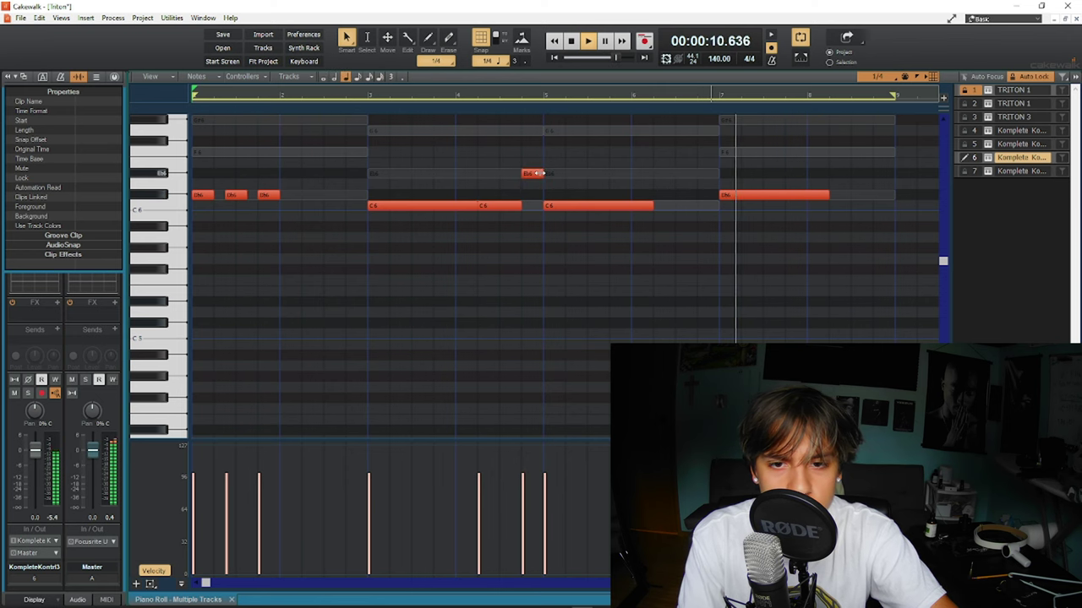
pyautogui.scroll(2, 866, 225)
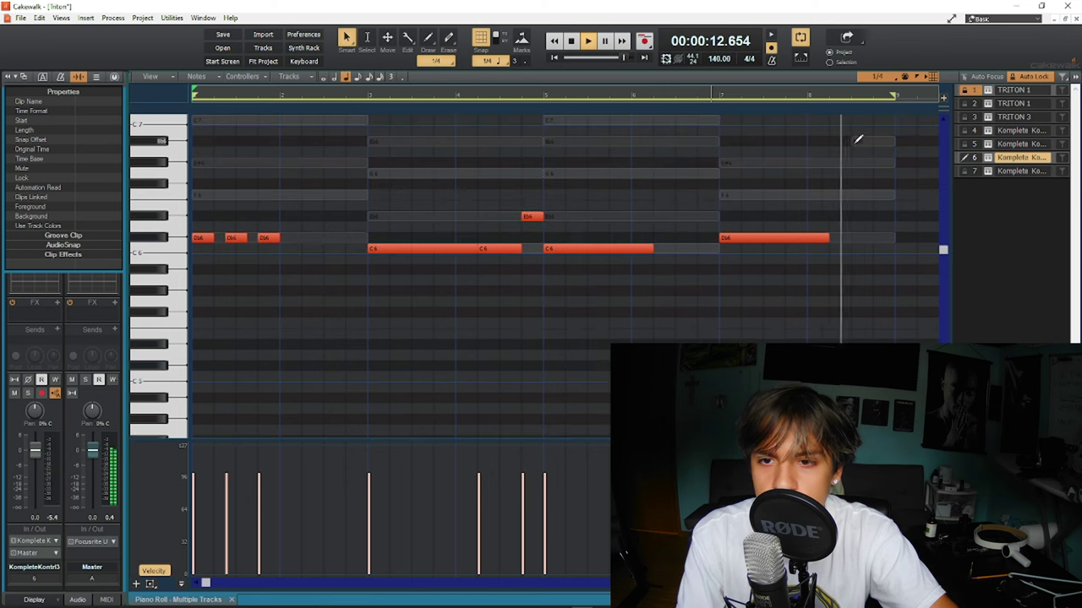
pyautogui.moveTo(857, 140); pyautogui.dragTo(895, 139)
pyautogui.scroll(2, 886, 160)
# Transpose all notes of track 6 down one octave and raise their velocities together
pyautogui.hotkey('ctrl', 'a')
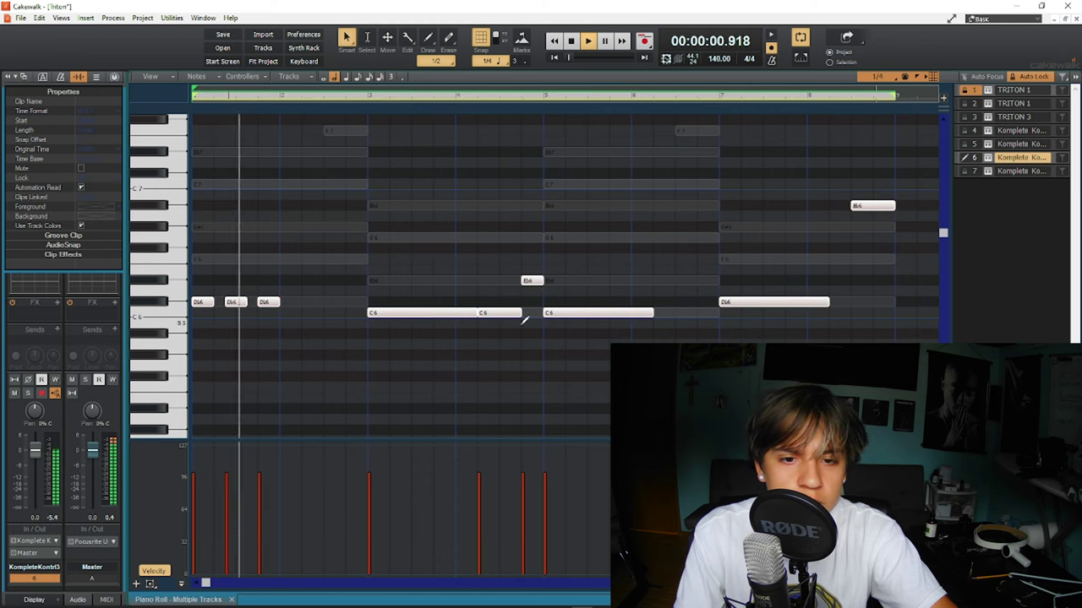
pyautogui.press('space')
pyautogui.moveTo(541, 279)
pyautogui.mouseDown()
pyautogui.moveTo(548, 435)
pyautogui.moveTo(548, 271)
pyautogui.mouseUp()
pyautogui.press('space')
pyautogui.click(464, 253)
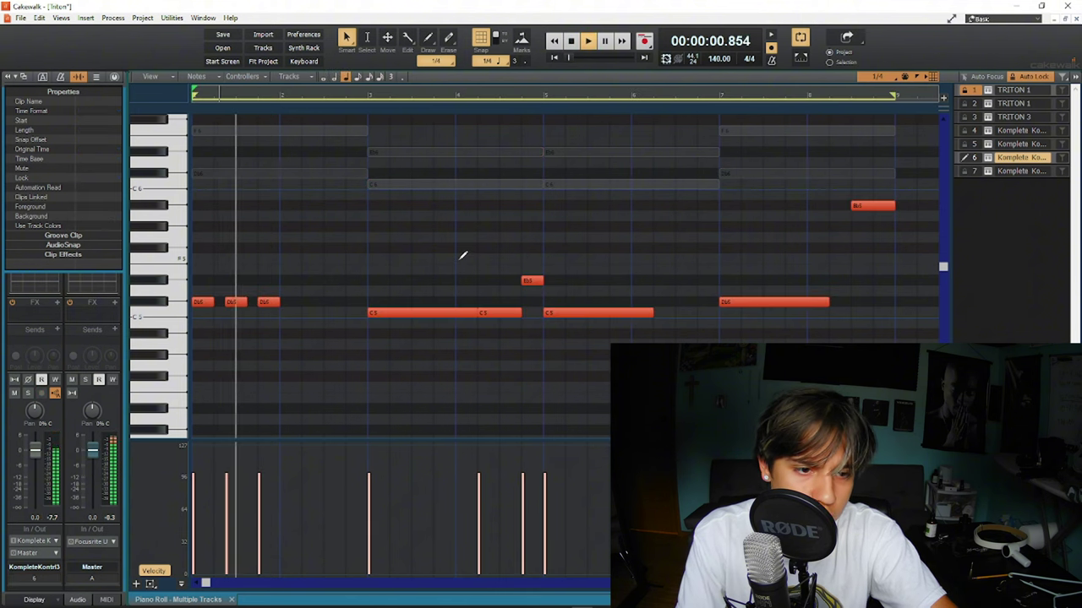
pyautogui.hotkey('ctrl', 'a')
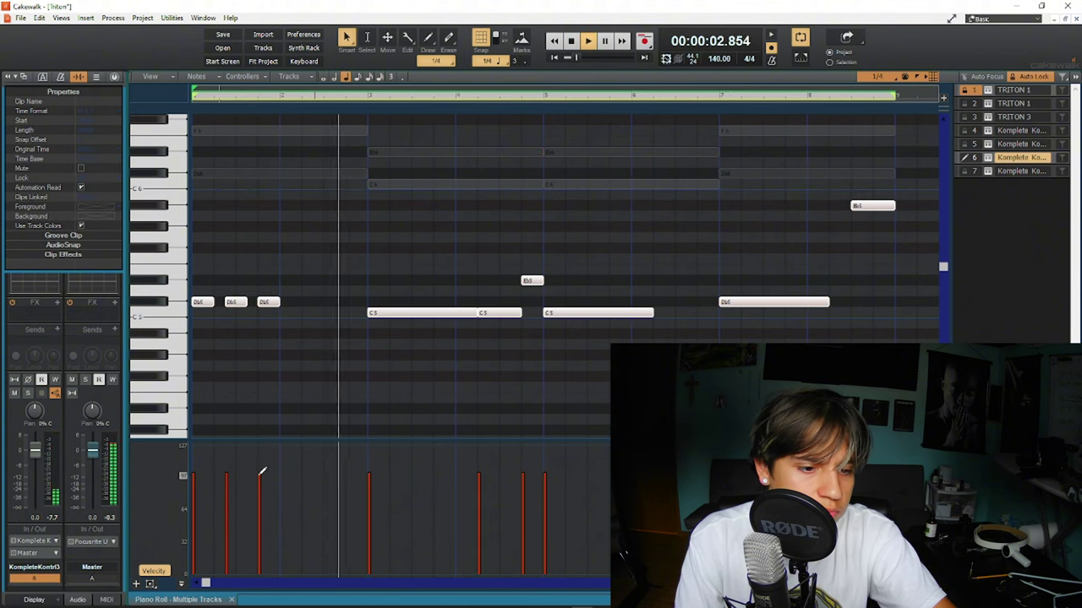
pyautogui.click(289, 408)
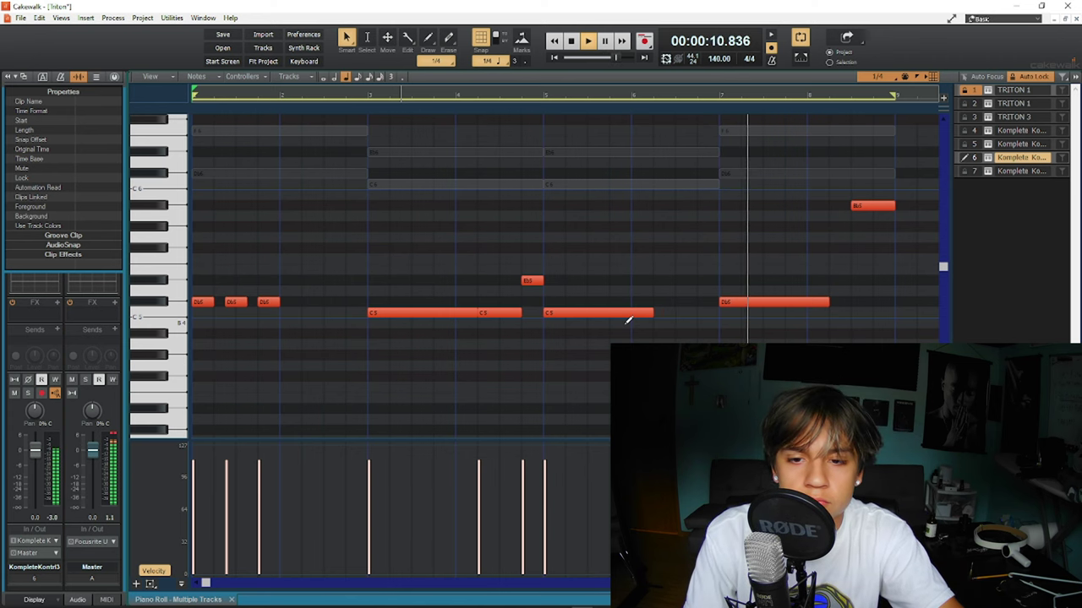
# In track 7, place three low-velocity C5 quarter notes in bar 1, matching the rhythm of track 6
pyautogui.press('d')
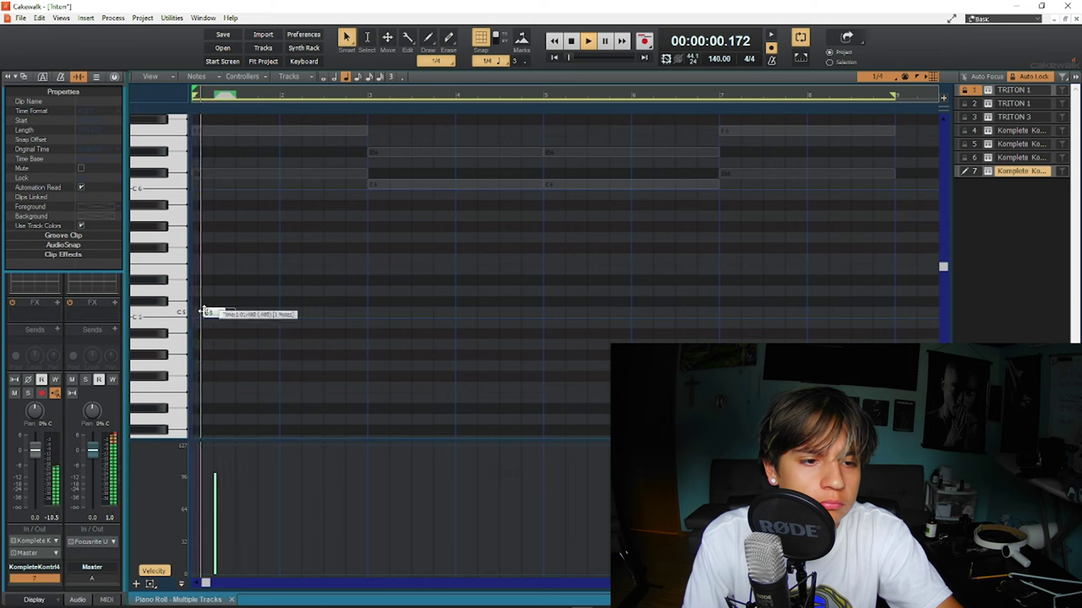
pyautogui.click(203, 312)
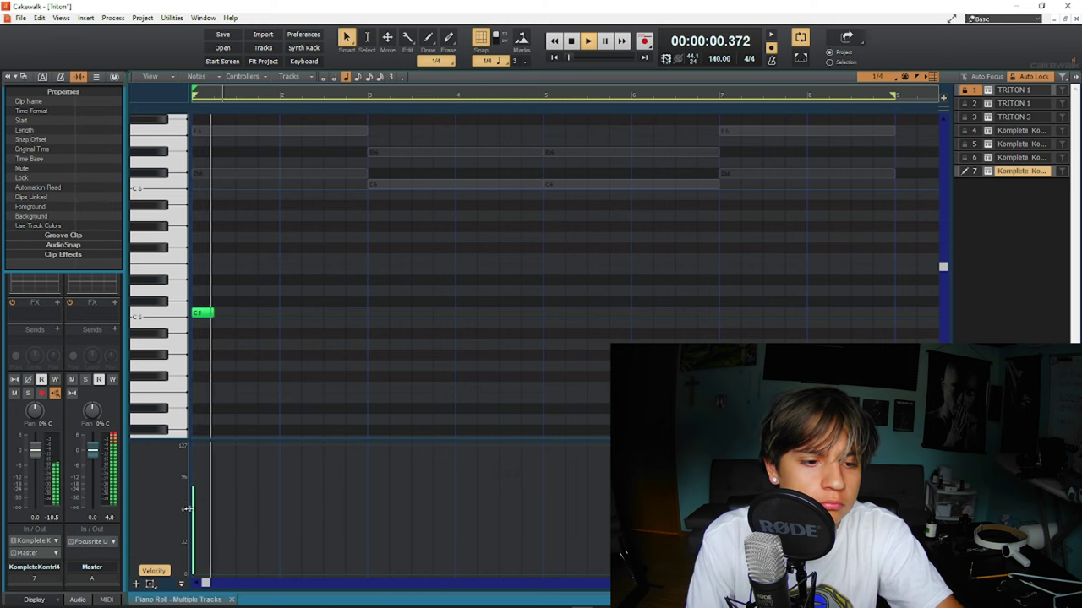
pyautogui.click(226, 312)
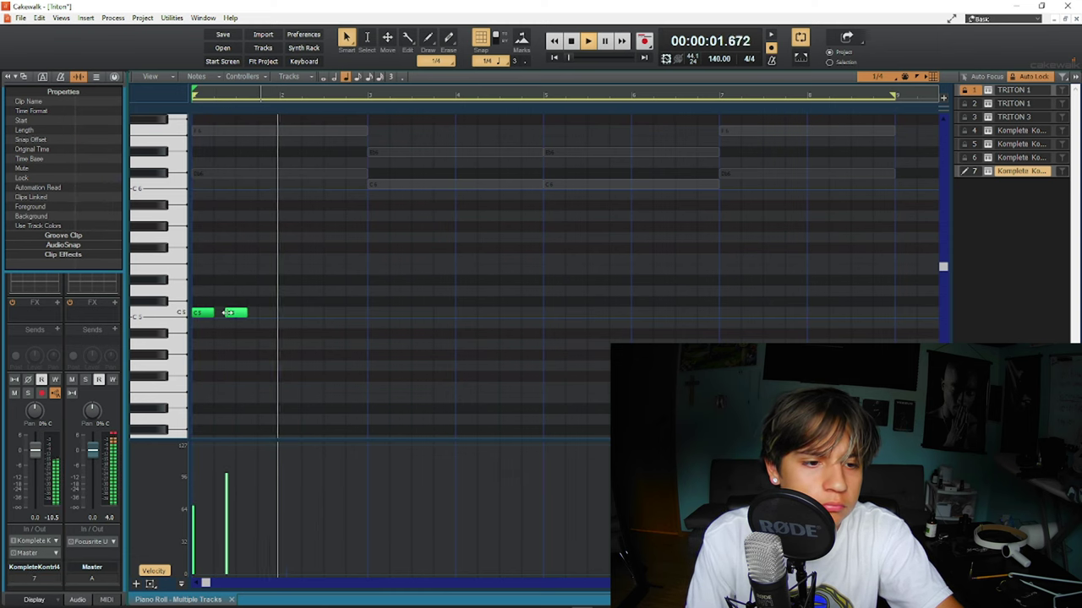
pyautogui.click(252, 313)
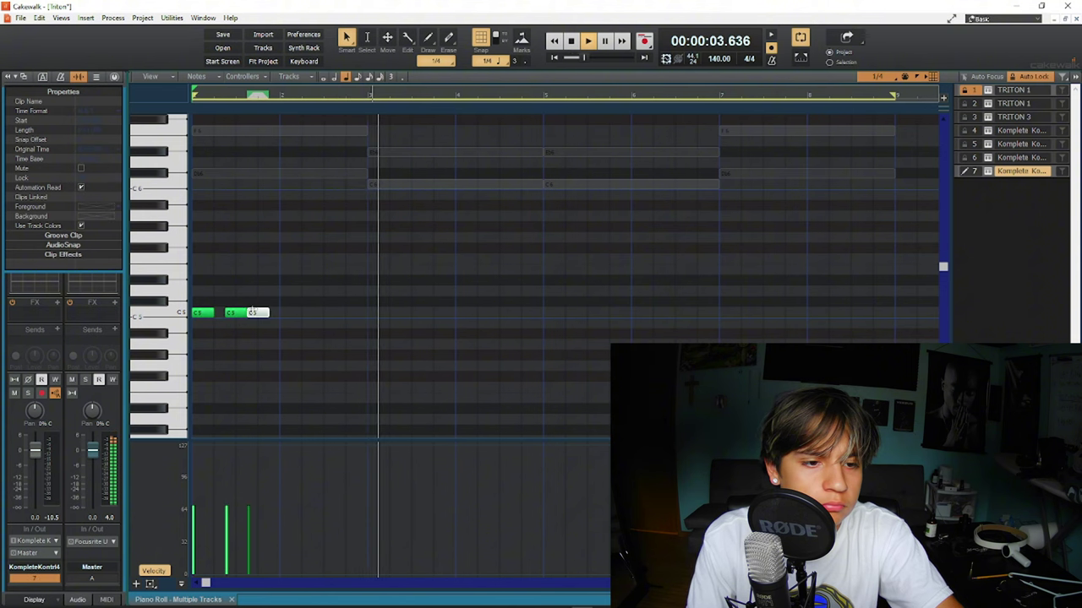
pyautogui.moveTo(252, 313); pyautogui.dragTo(262, 313)
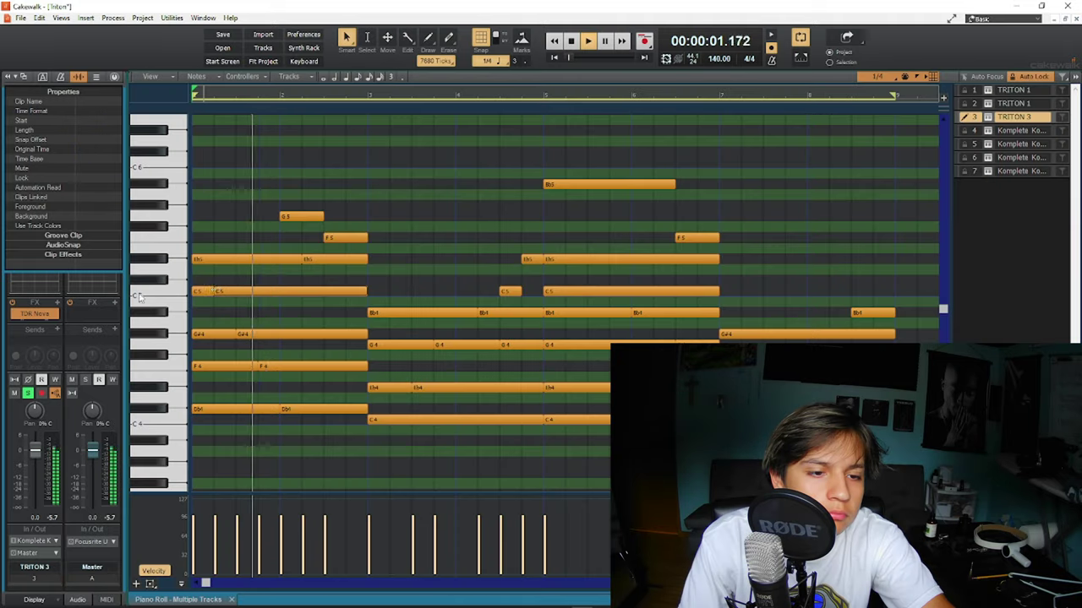
# Delete the long C5 note starting on beat 2 of bar 1 in TRITON 3, and unsolo that track in the track view
pyautogui.moveTo(218, 291); pyautogui.dragTo(258, 289)
pyautogui.press('Delete')
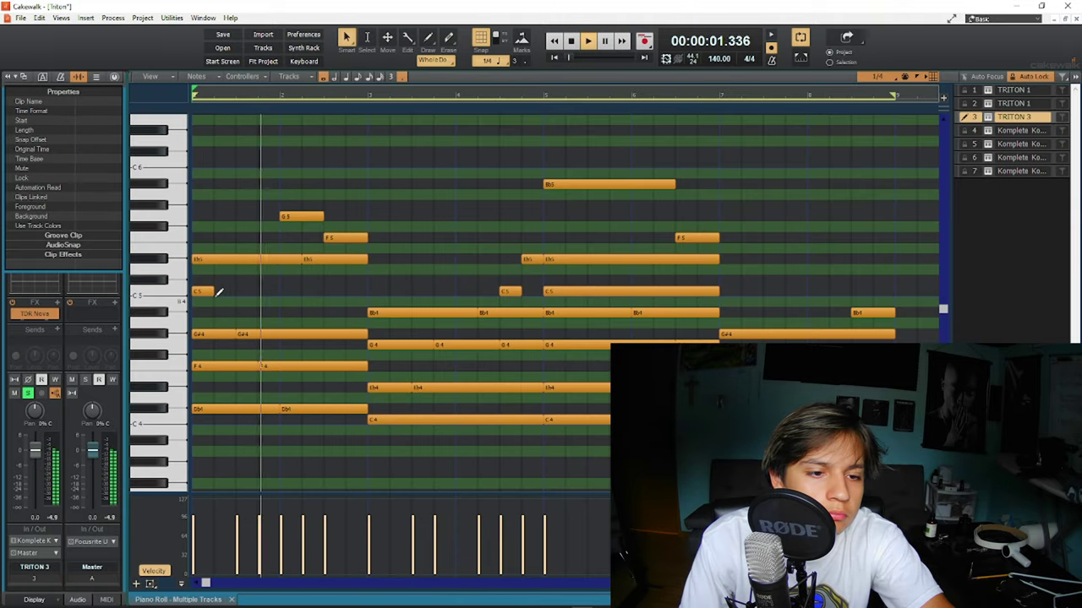
pyautogui.press('d')
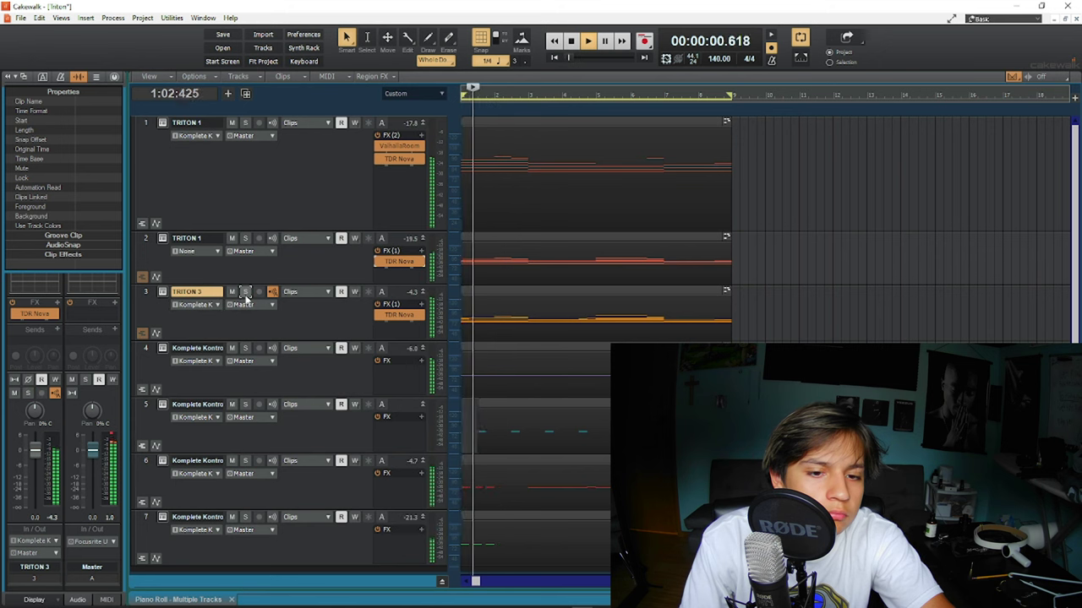
# Review the TRITON 3 notes against the full beat in the piano roll, and open the Console view
pyautogui.doubleClick(652, 295)
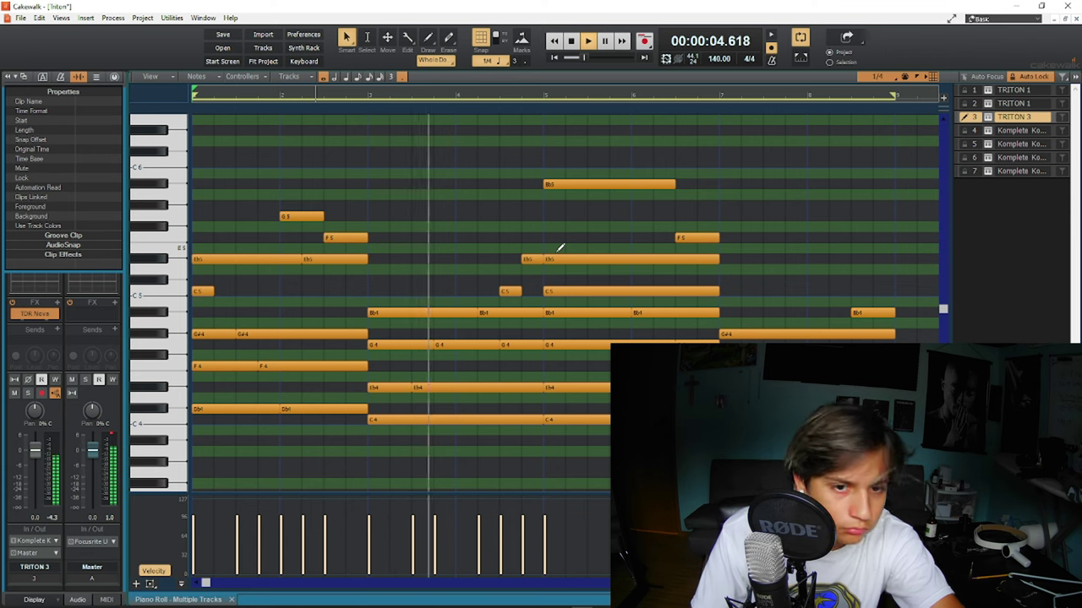
pyautogui.press('d')
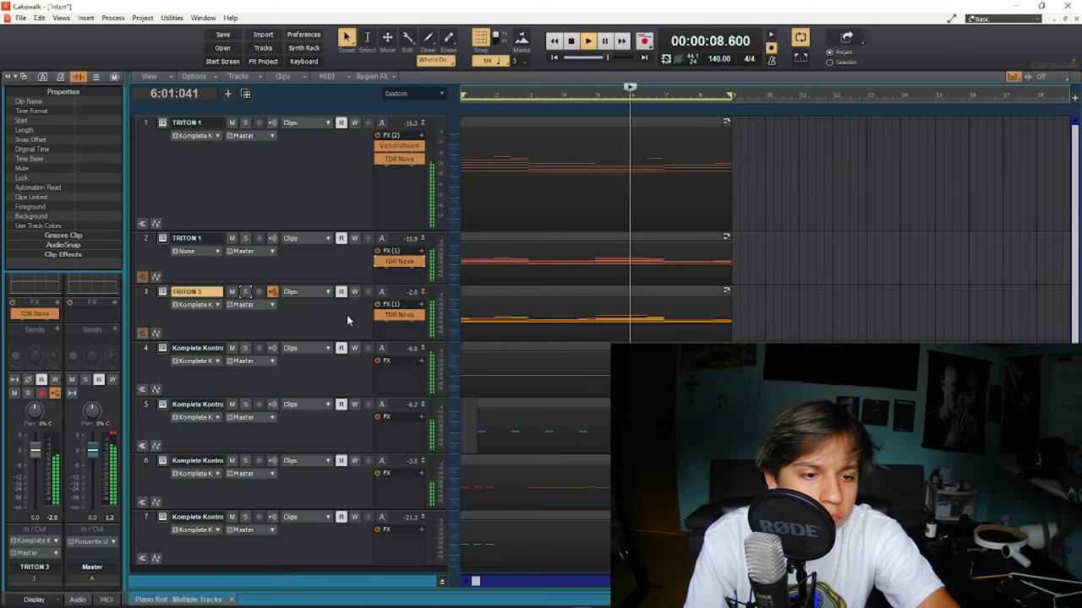
pyautogui.hotkey('alt', '2')
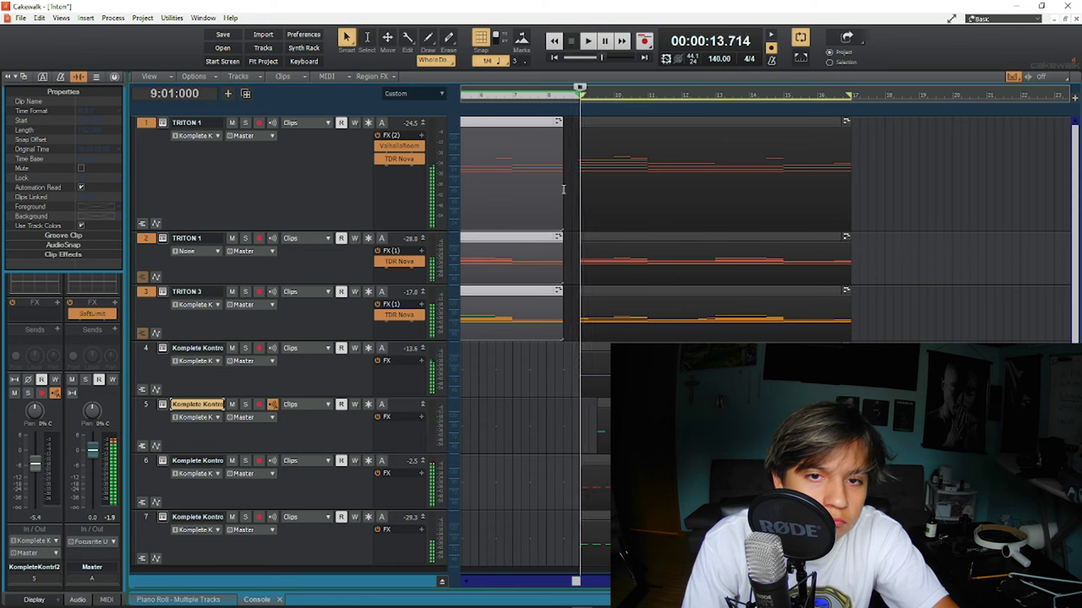
# Play the finished arrangement from the beginning
pyautogui.press('w')
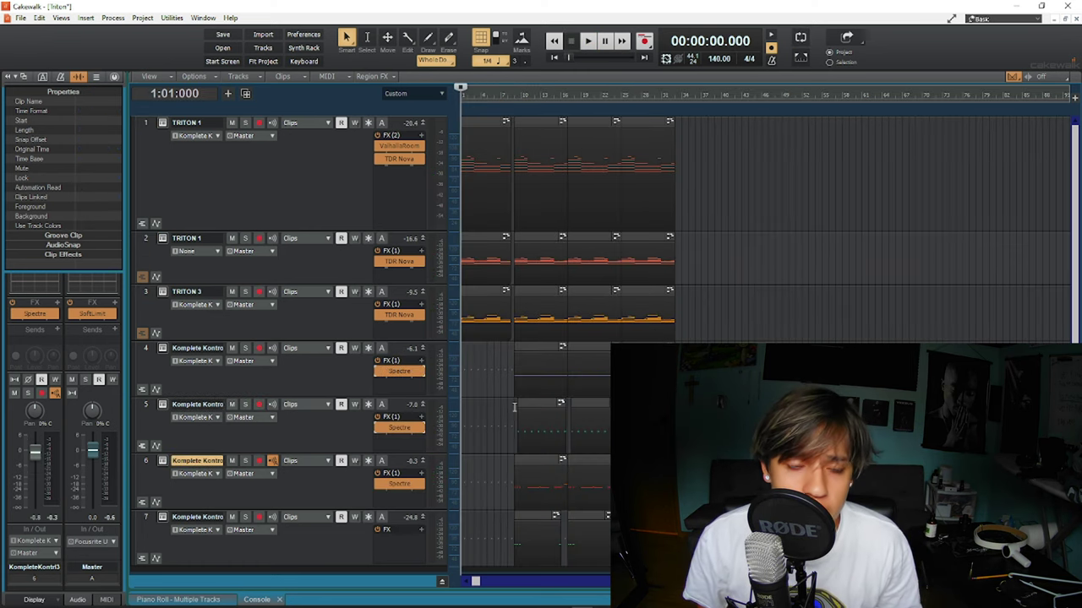
pyautogui.press('space')
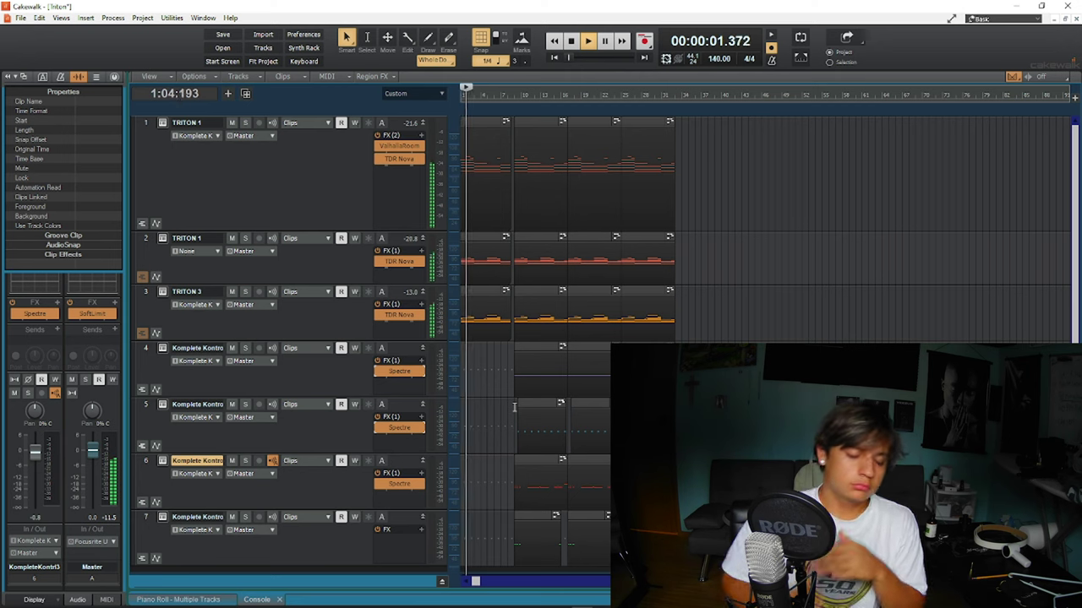